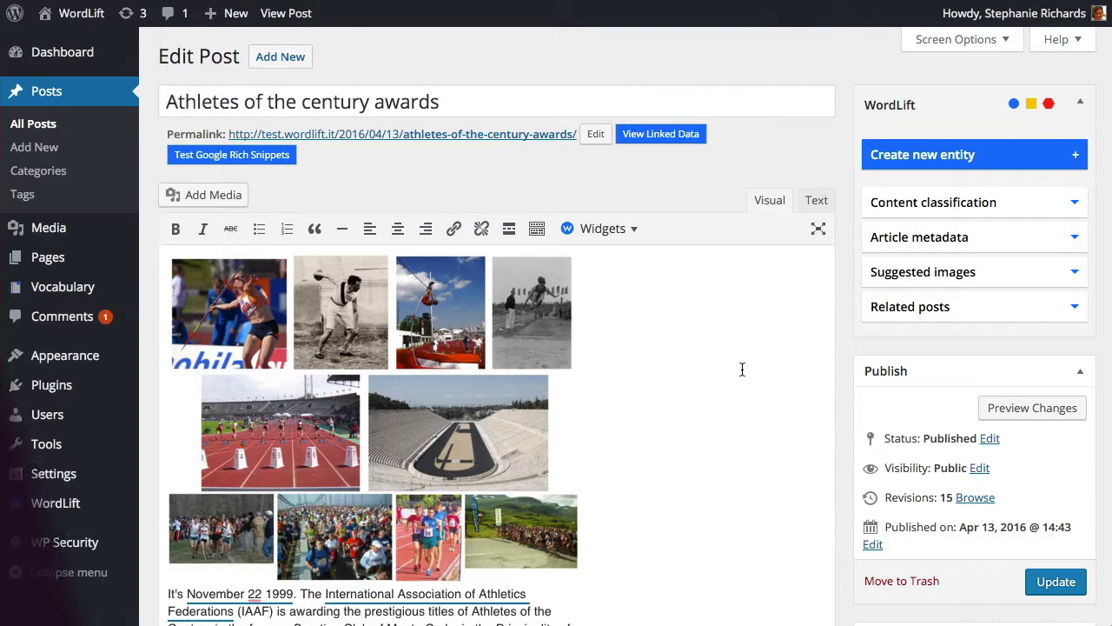
{"action": "scroll", "coordinate": [742, 371], "scroll_direction": "down", "scroll_amount": 2}
{"action": "scroll", "coordinate": [742, 371], "scroll_direction": "down", "scroll_amount": 2}
{"action": "scroll", "coordinate": [742, 371], "scroll_direction": "down", "scroll_amount": 2}
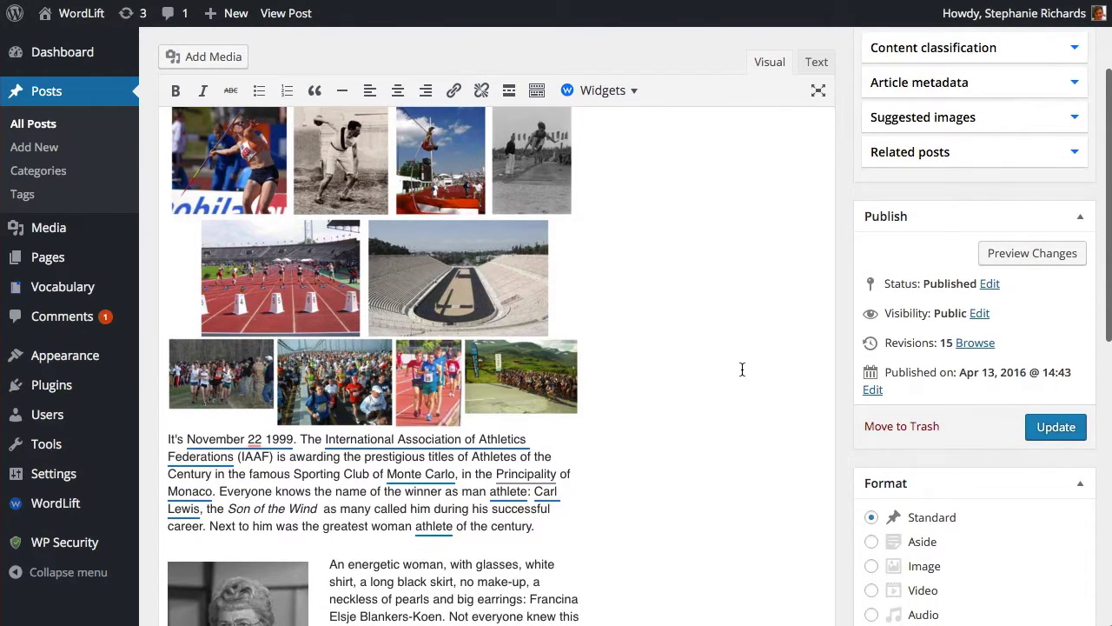
{"action": "scroll", "coordinate": [742, 371], "scroll_direction": "down", "scroll_amount": 2}
{"action": "scroll", "coordinate": [742, 371], "scroll_direction": "down", "scroll_amount": 2}
{"action": "scroll", "coordinate": [742, 371], "scroll_direction": "down", "scroll_amount": 2}
{"action": "scroll", "coordinate": [742, 371], "scroll_direction": "down", "scroll_amount": 1}
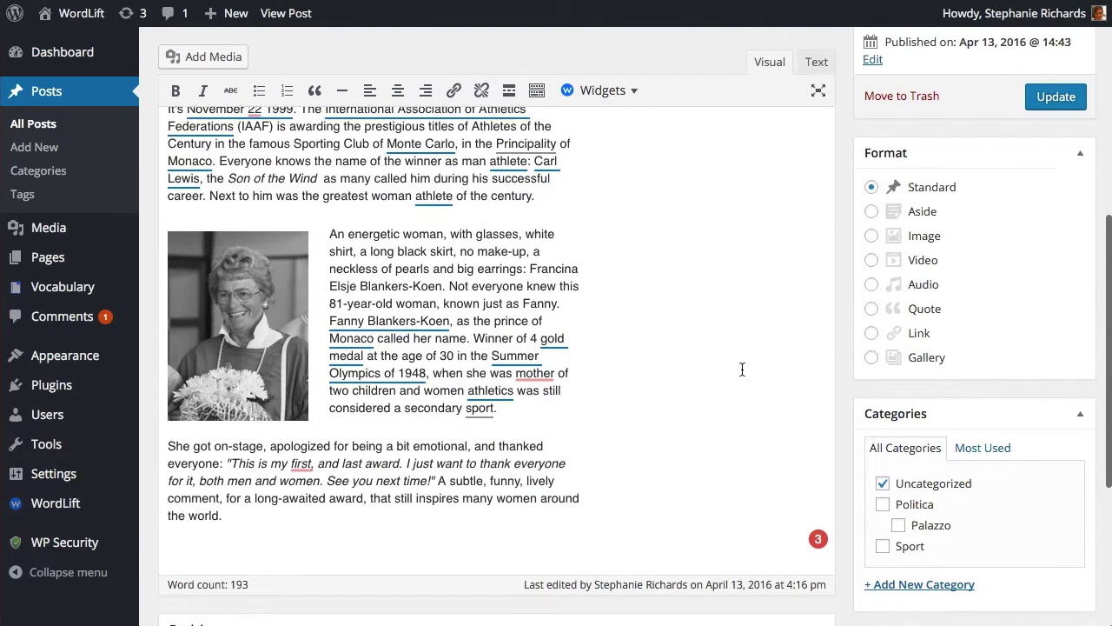
{"action": "scroll", "coordinate": [742, 371], "scroll_direction": "down", "scroll_amount": 1}
Add a new final paragraph containing the WordLift Navigator widget shortcode [wl_navigator].
{"action": "left_click", "coordinate": [292, 496]}
{"action": "key", "text": "Return"}
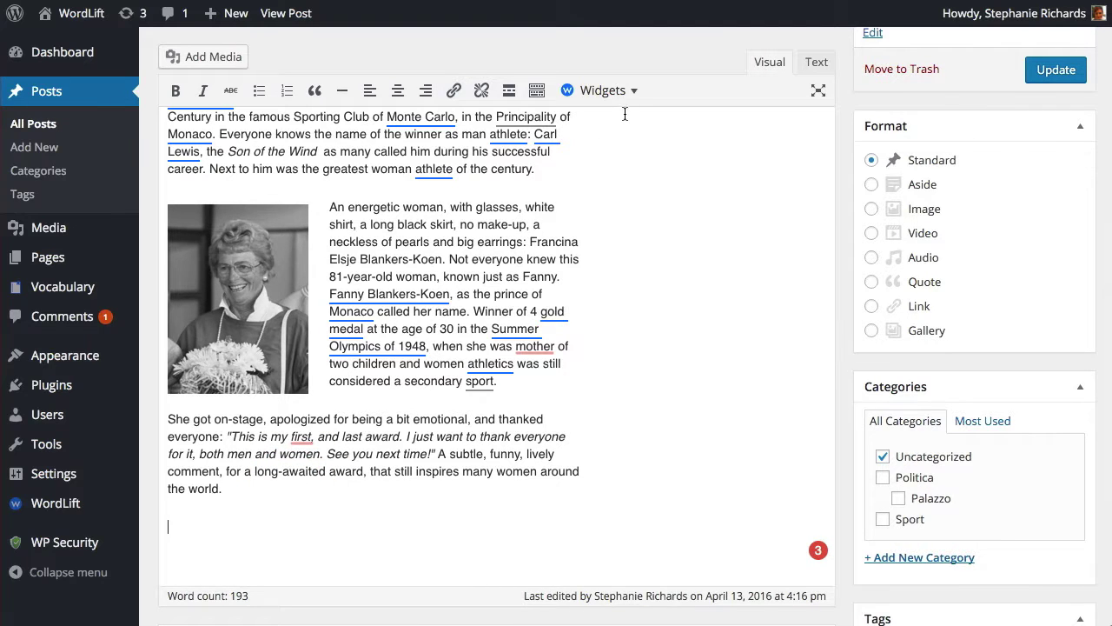
{"action": "left_click", "coordinate": [633, 91]}
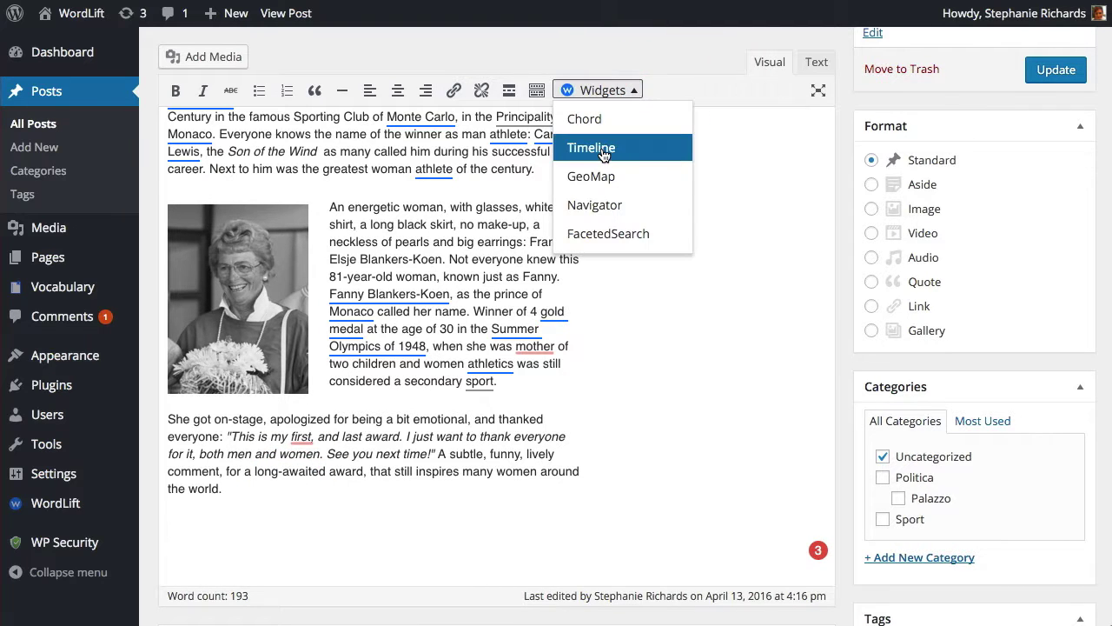
{"action": "left_click", "coordinate": [594, 205]}
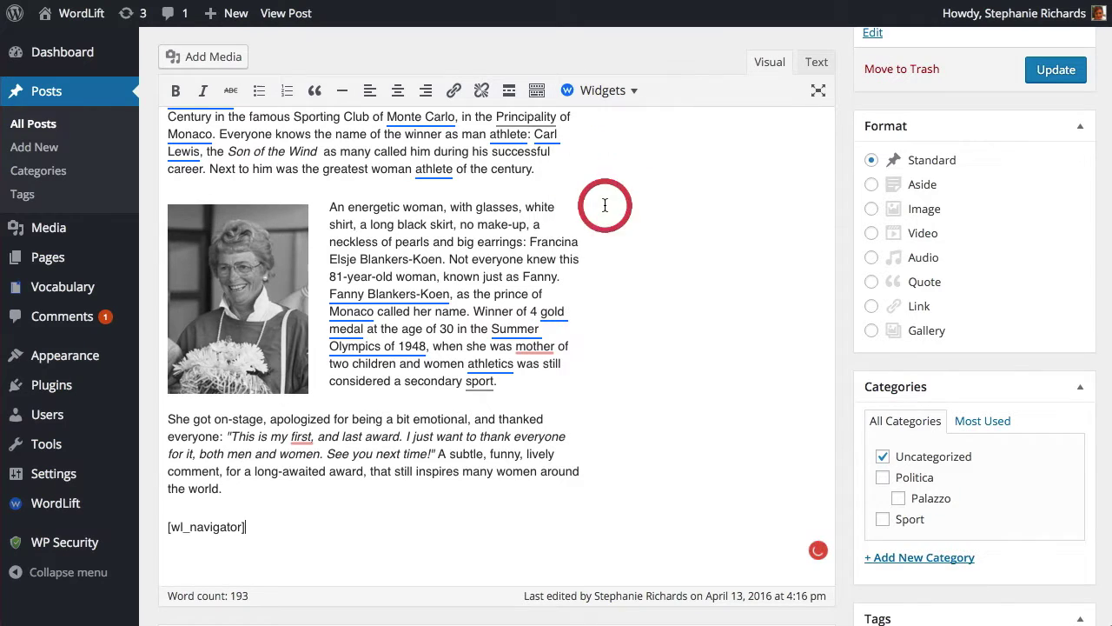
Update the published post to save the Navigator widget addition.
{"action": "left_click", "coordinate": [1042, 73]}
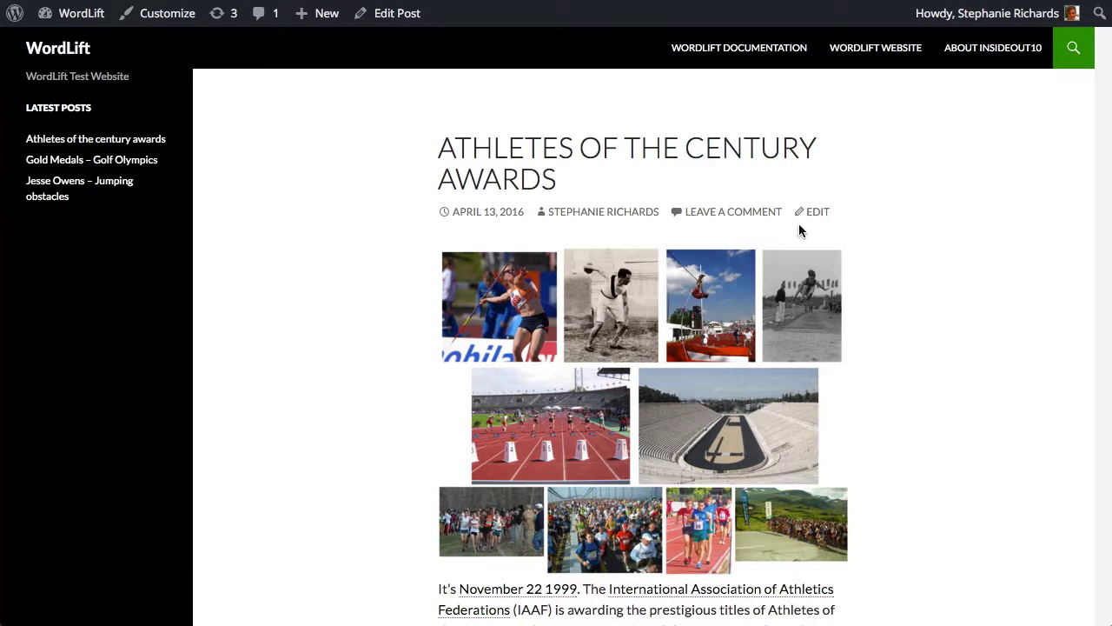
{"action": "scroll", "coordinate": [799, 223], "scroll_direction": "down", "scroll_amount": 10}
{"action": "scroll", "coordinate": [798, 223], "scroll_direction": "down", "scroll_amount": 10}
{"action": "scroll", "coordinate": [798, 223], "scroll_direction": "down", "scroll_amount": 5}
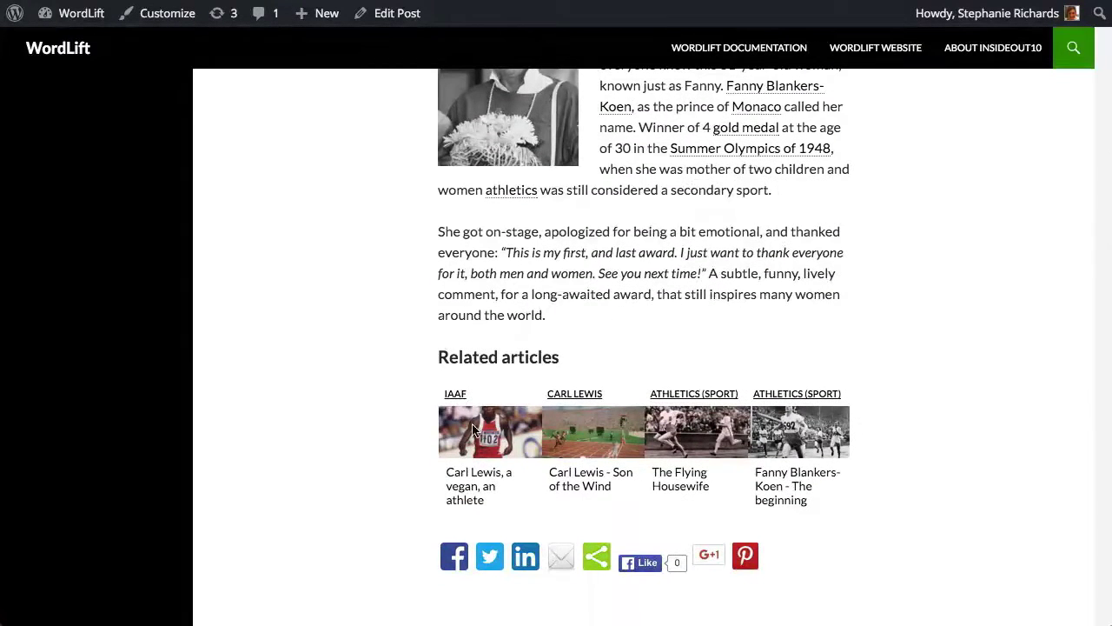